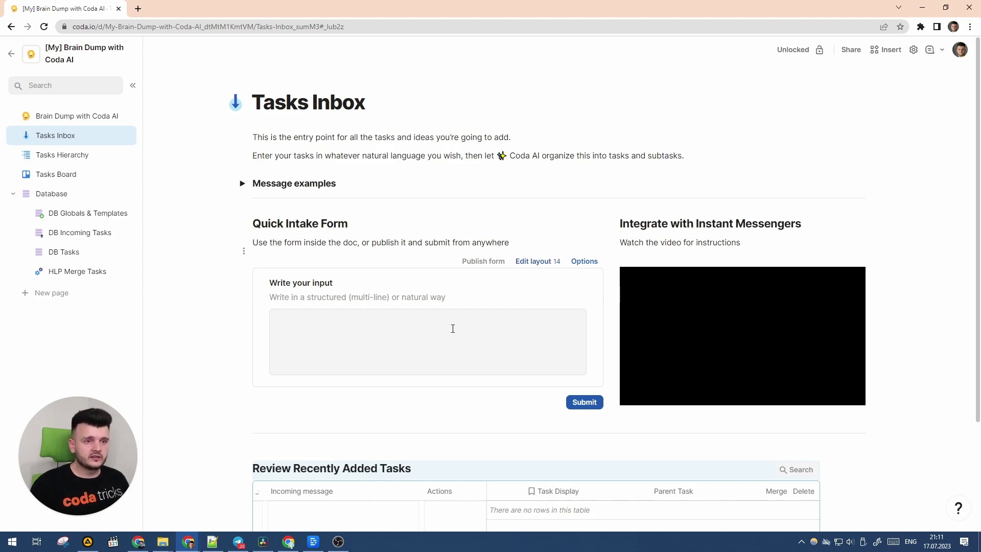
- Copy the structured Projects example from Message examples into the intake form and submit it
click(243, 183)
drag(414, 346, 263, 231)
key(ctrl+c)
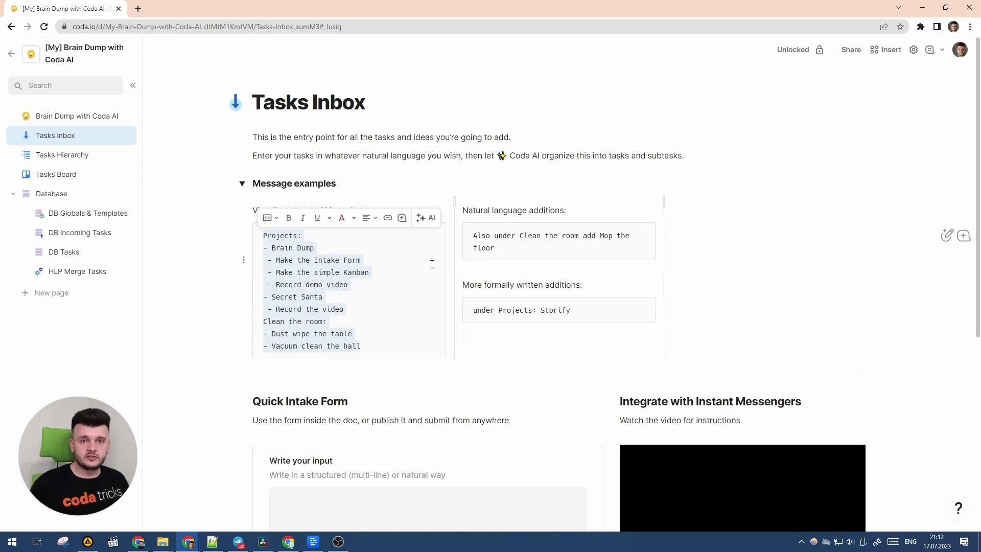
drag(469, 233, 575, 248)
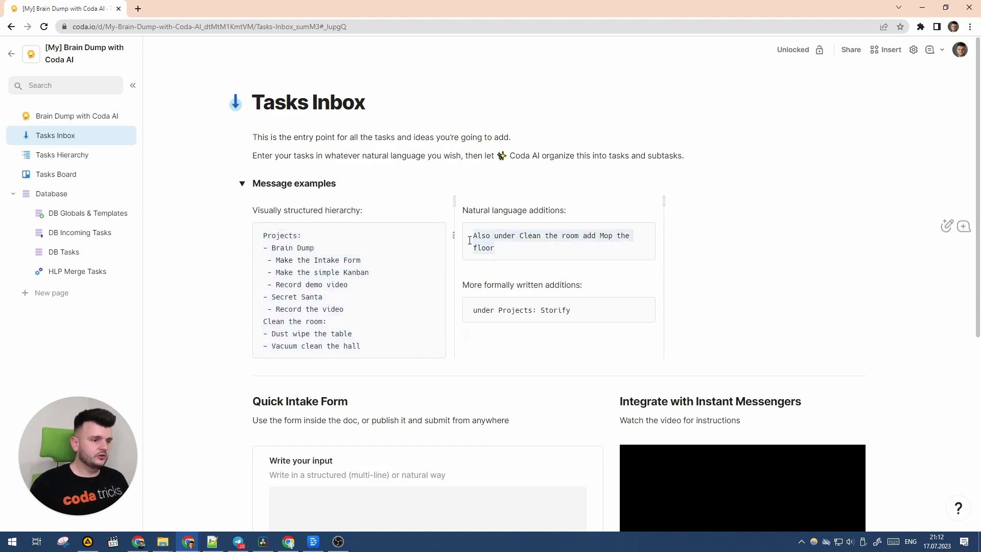
click(579, 251)
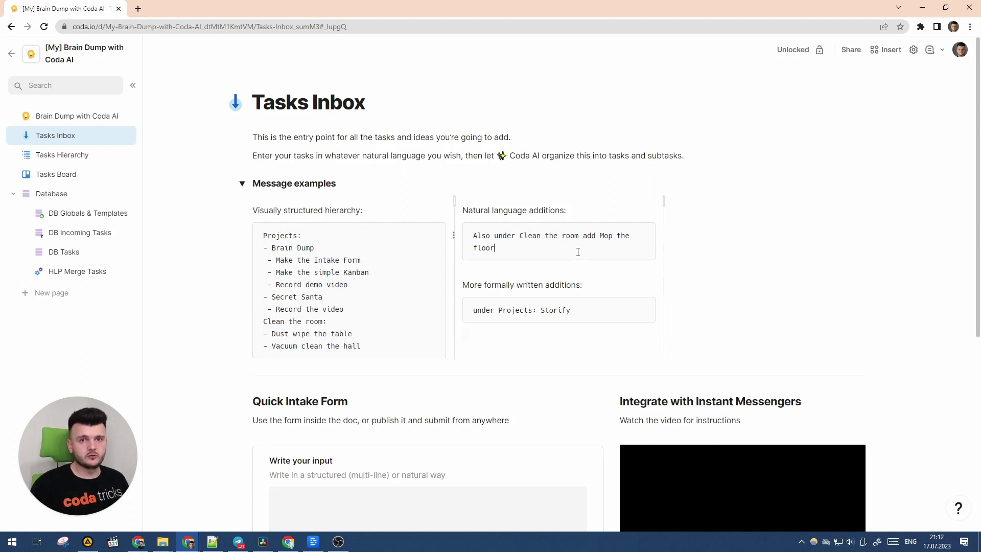
scroll(292, 244, down, 1)
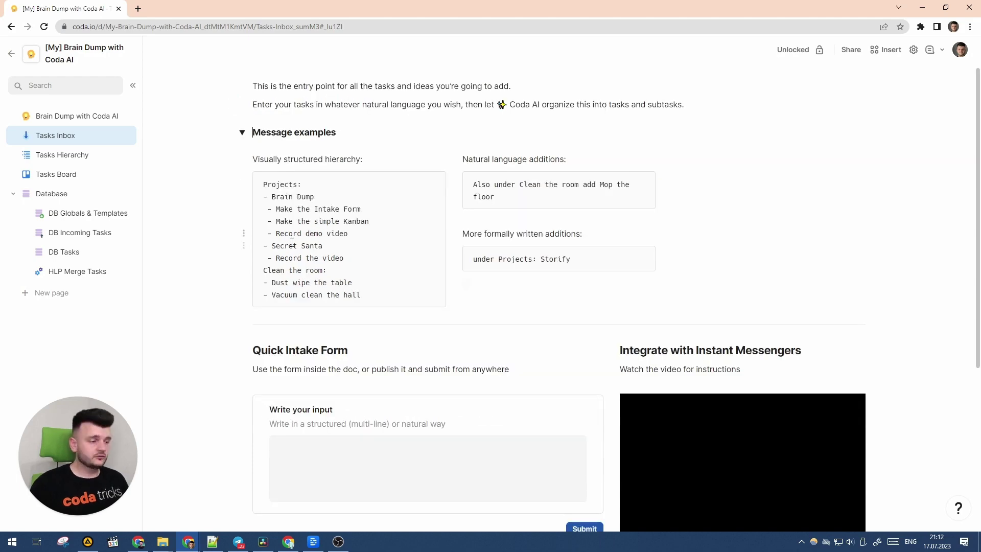
drag(364, 300, 263, 192)
scroll(304, 258, down, 4)
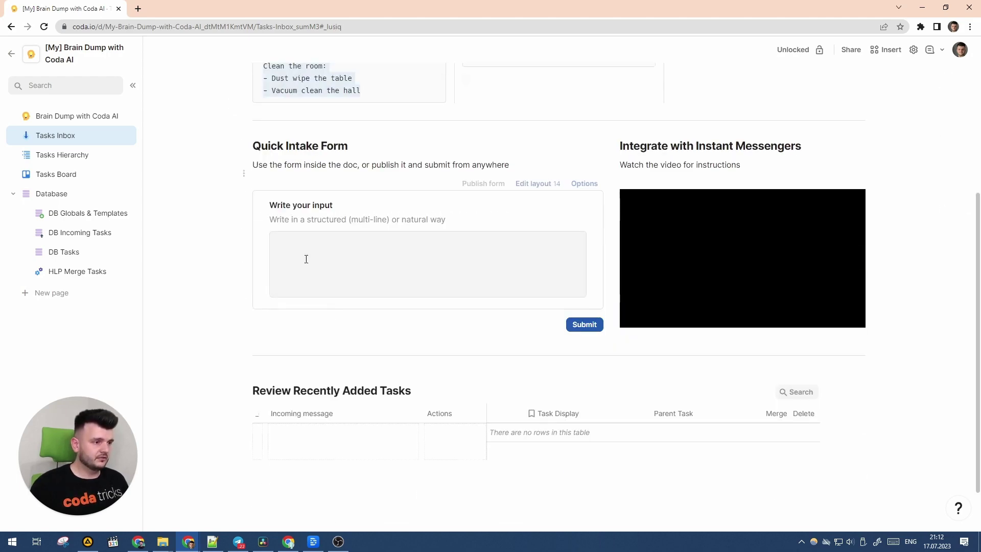
click(340, 250)
key(ctrl+v)
click(584, 390)
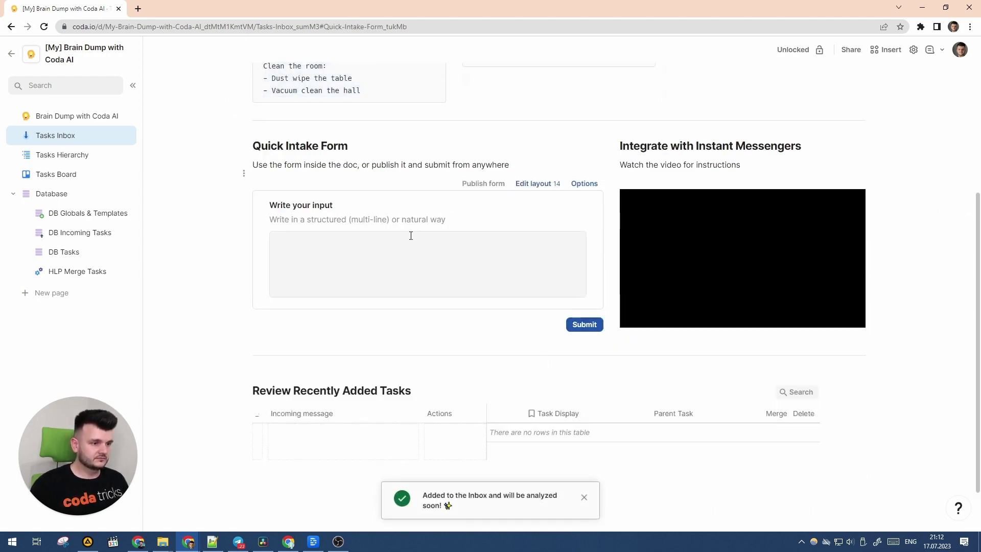
scroll(410, 235, down, 1)
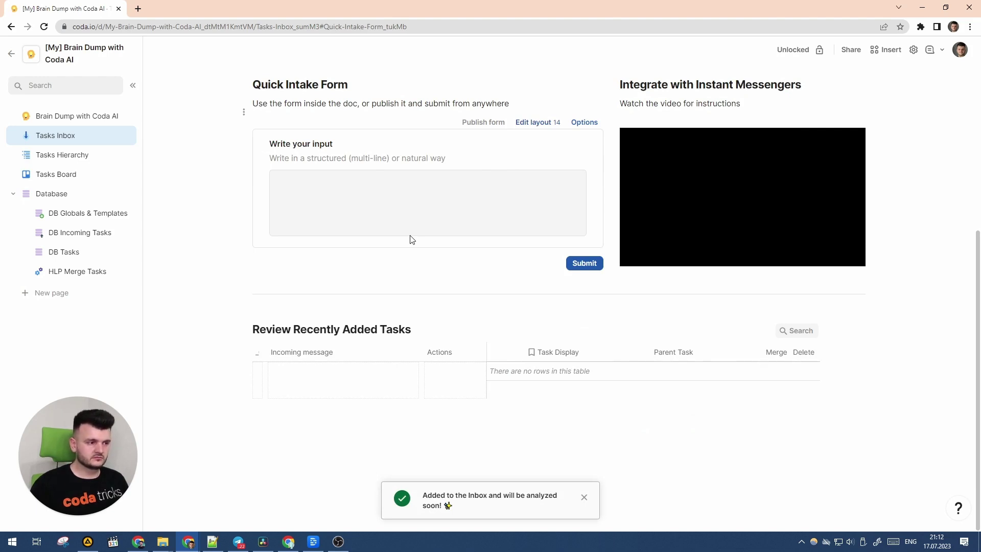
scroll(536, 261, up, 1)
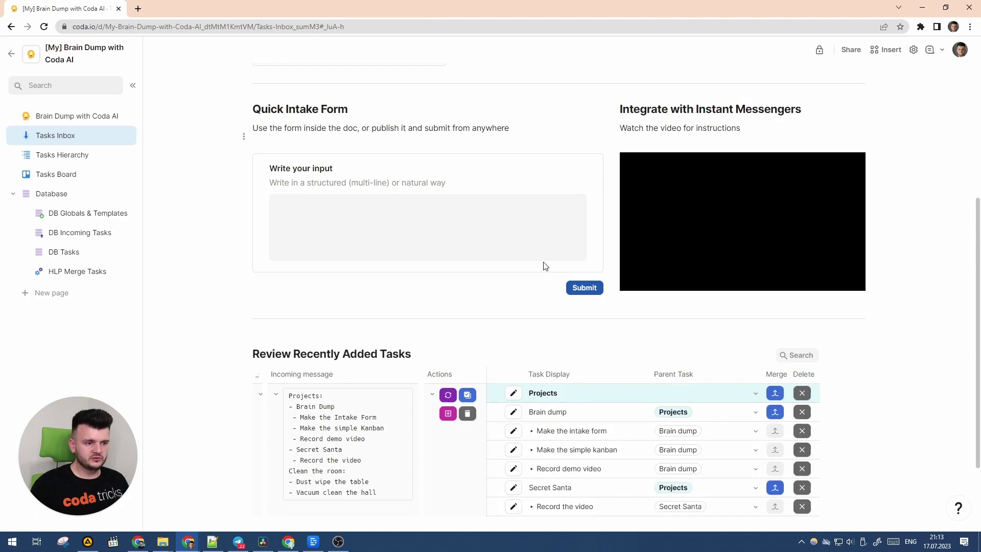
scroll(544, 266, down, 1)
scroll(550, 268, down, 1)
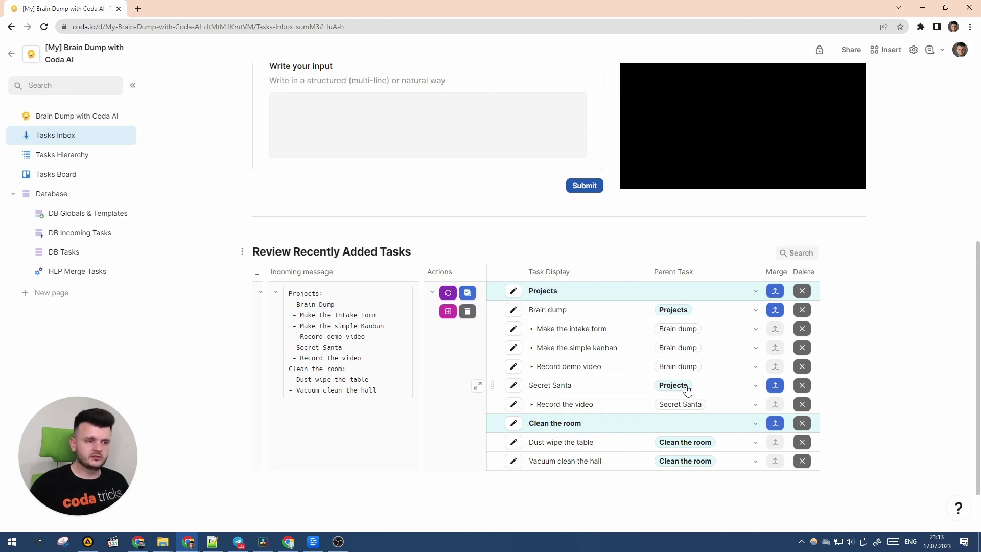
- Approve the Projects and Clean the room tasks parsed from the first message
click(467, 294)
scroll(521, 137, up, 3)
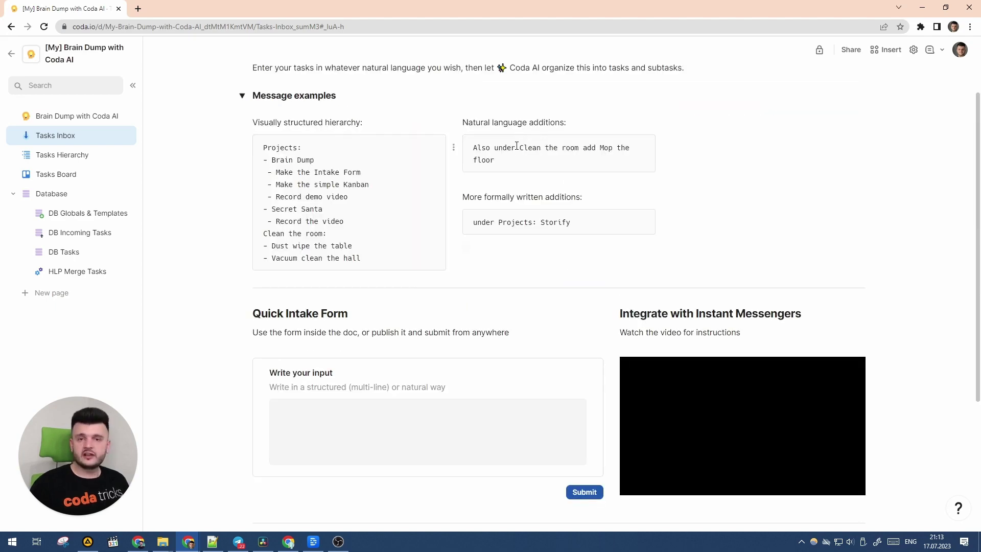
- Copy the 'Mop the floor' example sentence into the intake form and submit it
triple_click(485, 157)
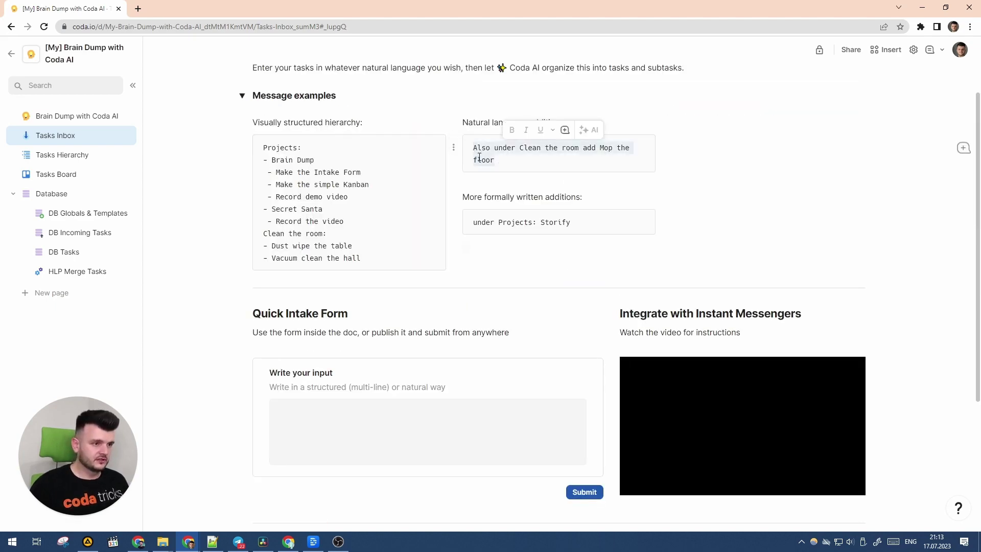
scroll(420, 299, down, 1)
key(ctrl+c)
click(383, 366)
key(ctrl+v)
scroll(462, 304, down, 1)
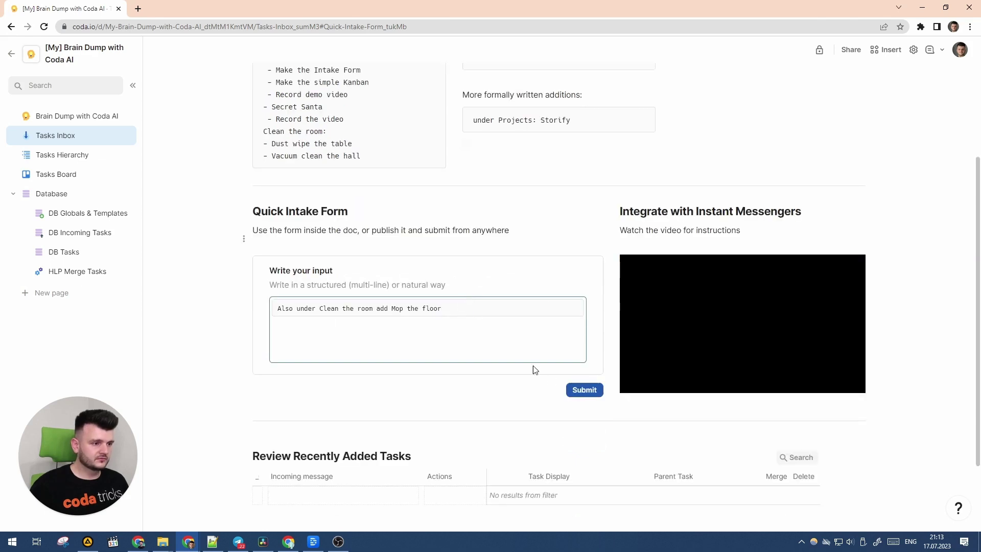
click(579, 393)
scroll(496, 247, down, 2)
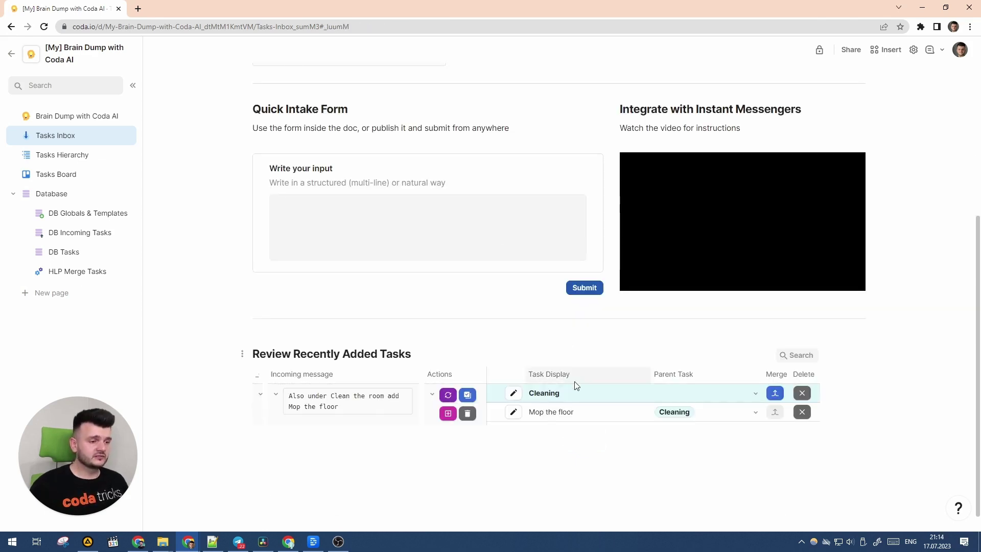
- Confirm Mop the floor's parent task is Cleaning and view Tasks Hierarchy
click(554, 398)
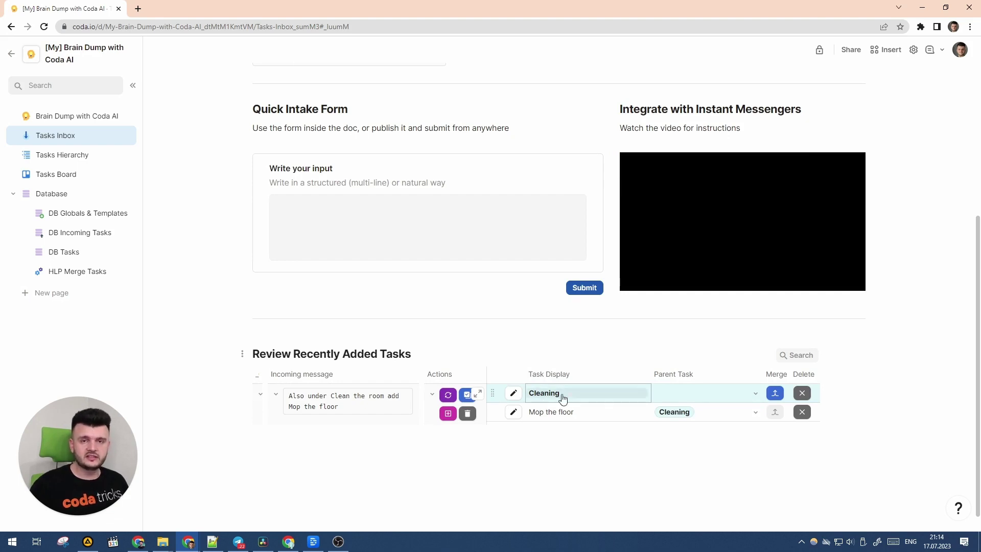
click(687, 412)
key(Escape)
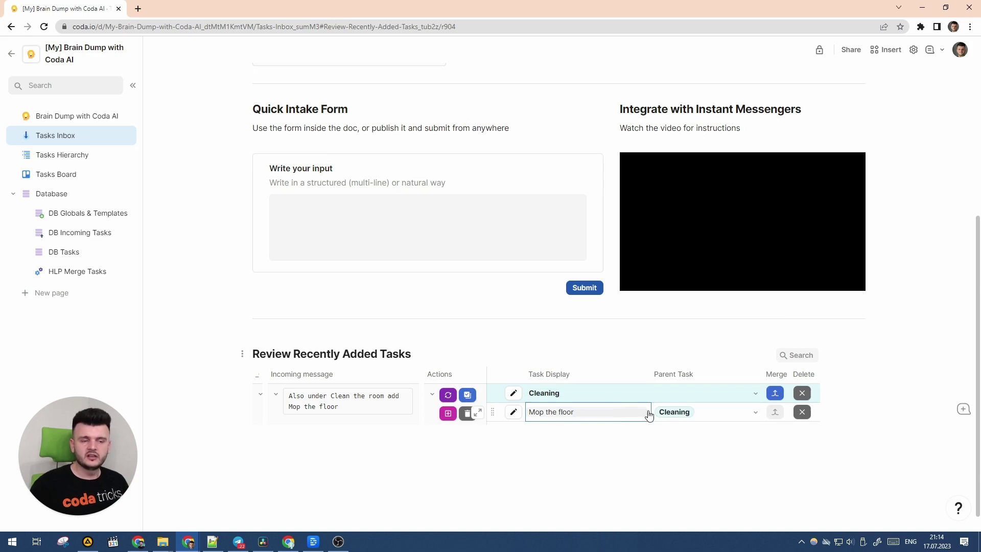
click(83, 156)
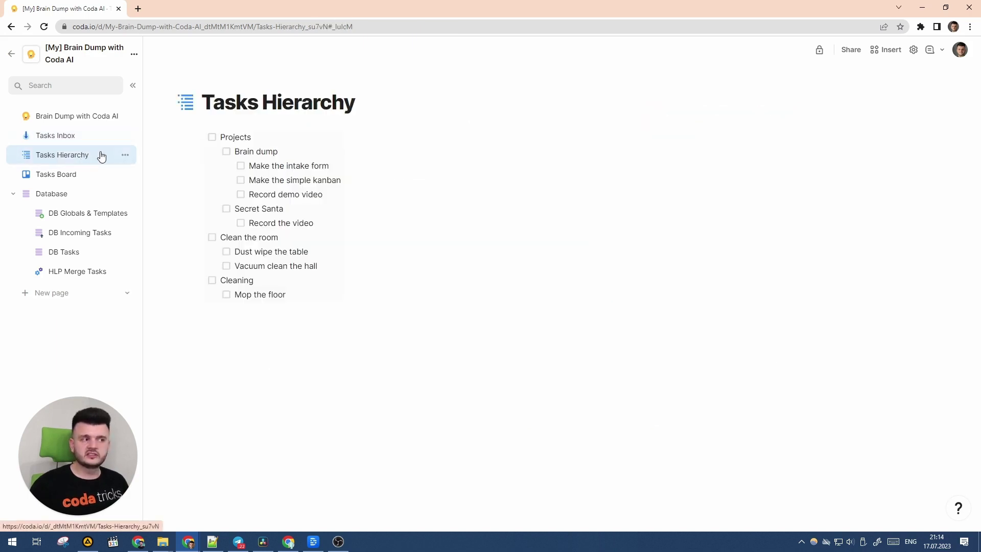
mouse_move(244, 280)
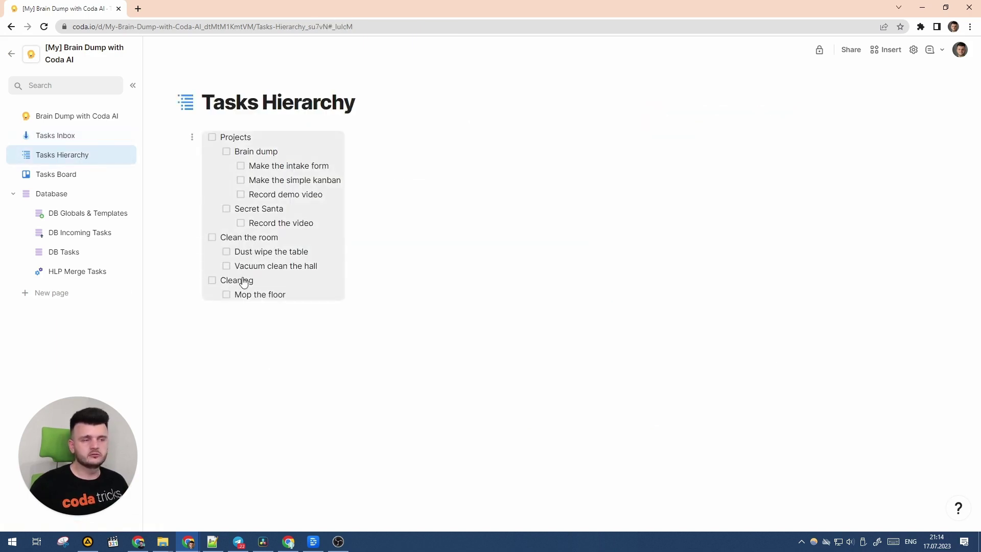
- Merge the duplicate Cleaning task into Clean the room, then review Tasks Hierarchy
click(73, 142)
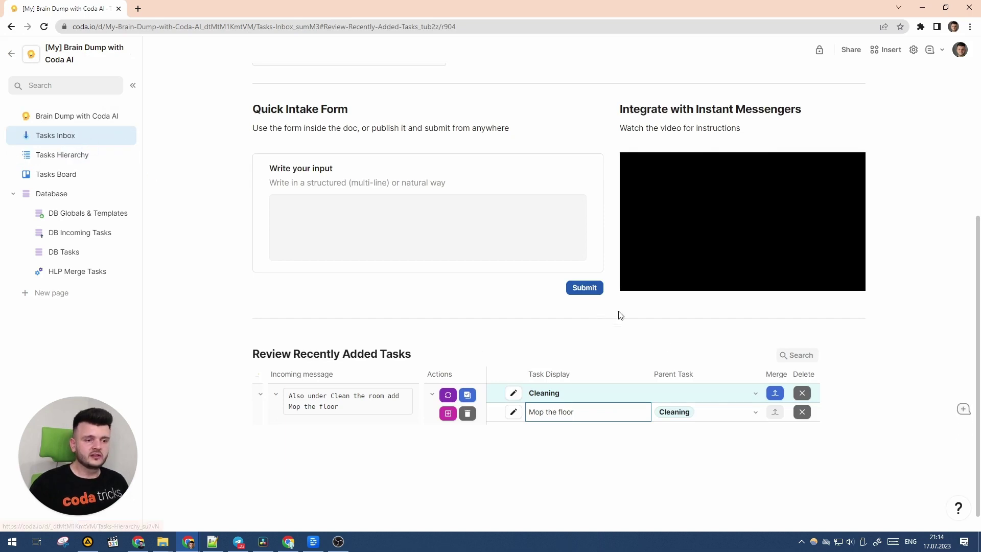
click(732, 417)
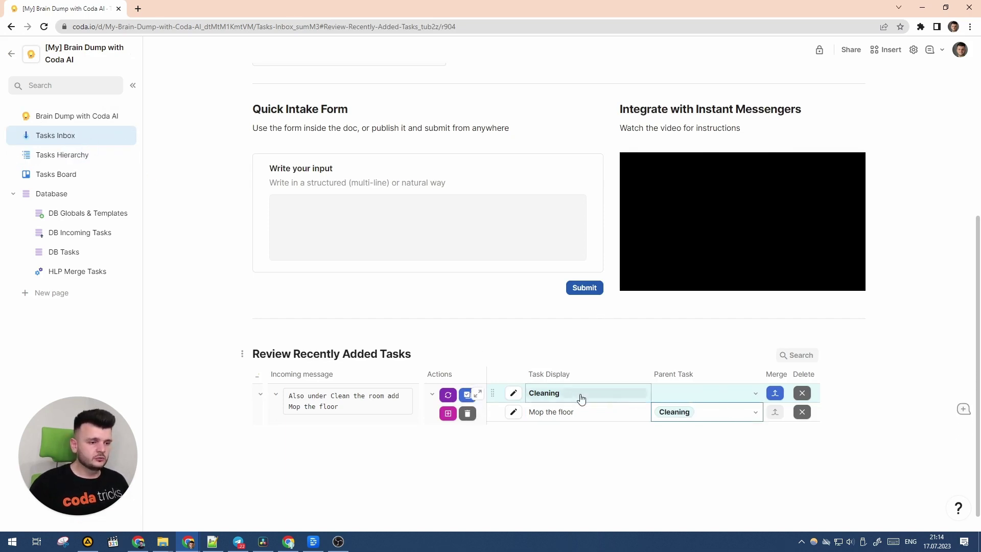
click(774, 395)
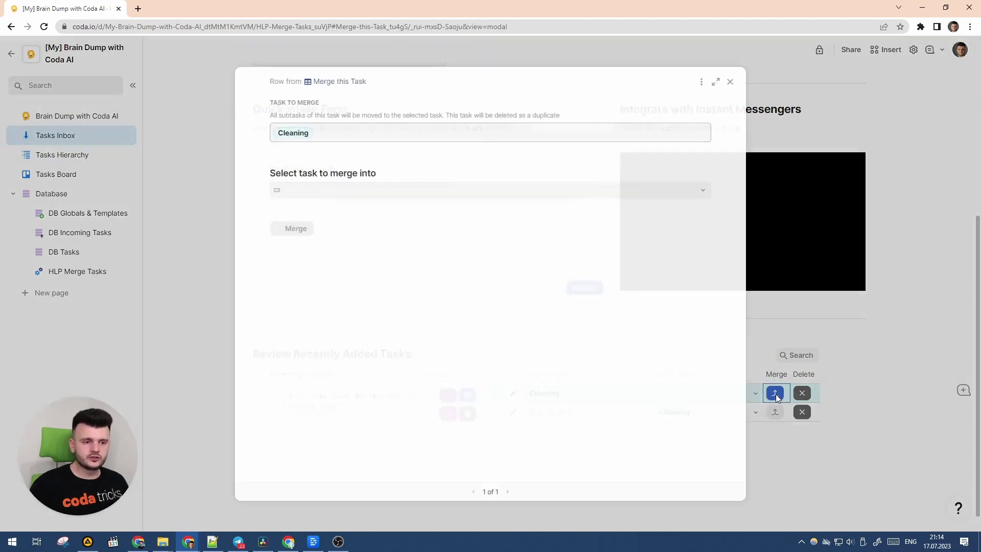
click(333, 195)
click(329, 346)
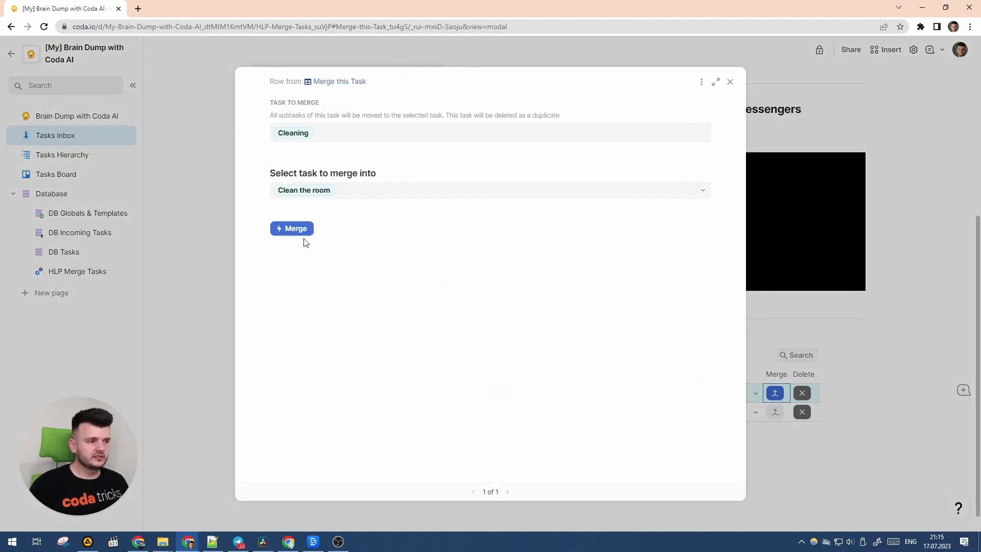
click(299, 230)
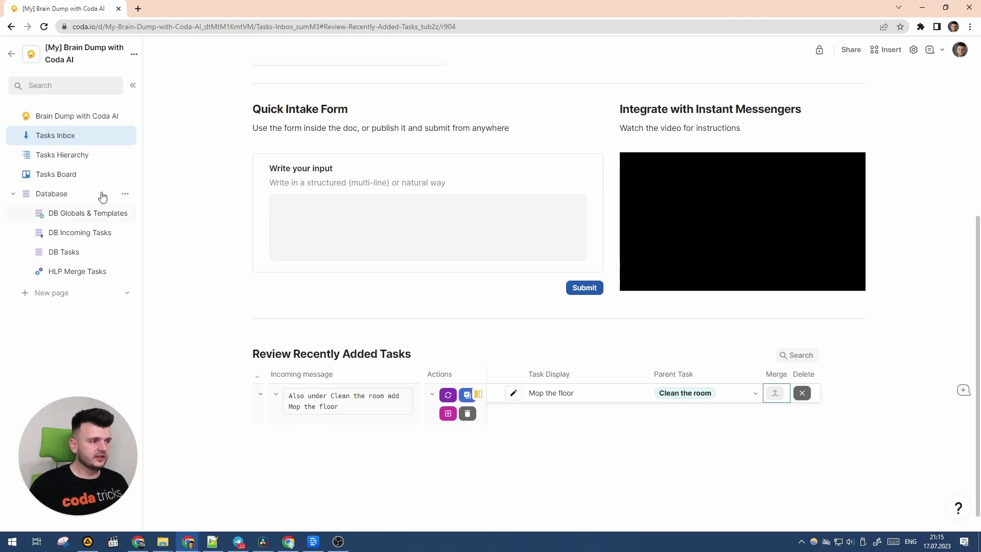
click(83, 156)
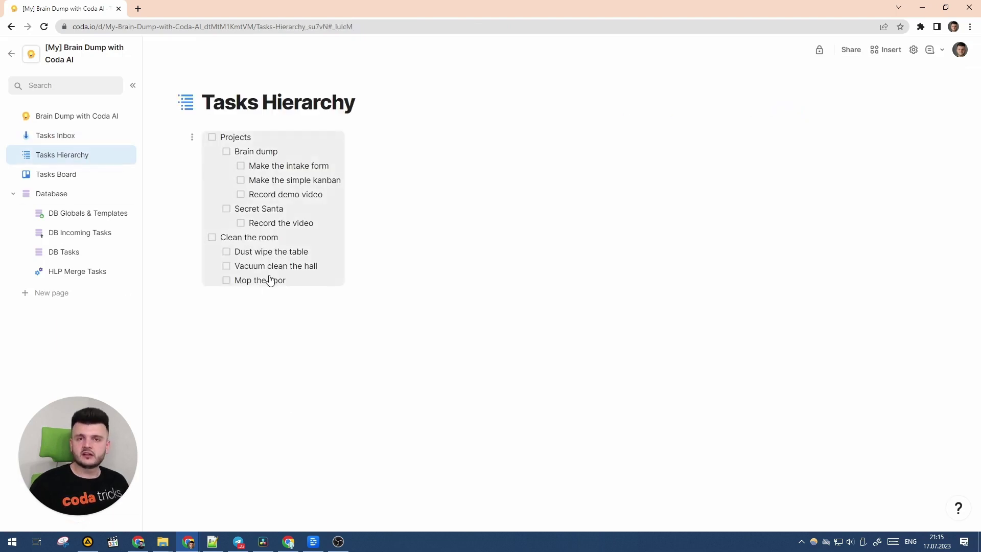
click(55, 135)
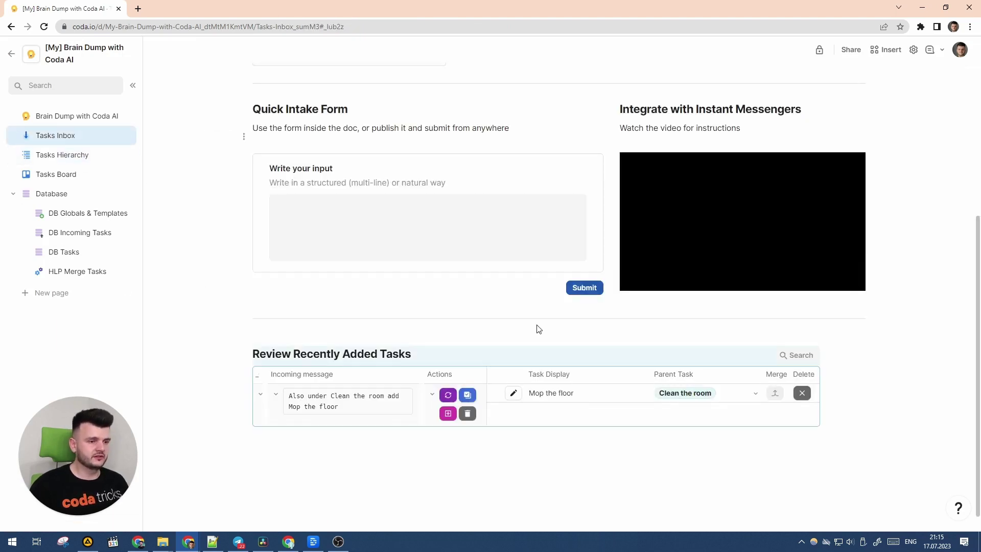
- Clear the inbox row, show Projects' subtasks as cards, and move Brain dump to In progress, Secret Santa to Done
click(467, 396)
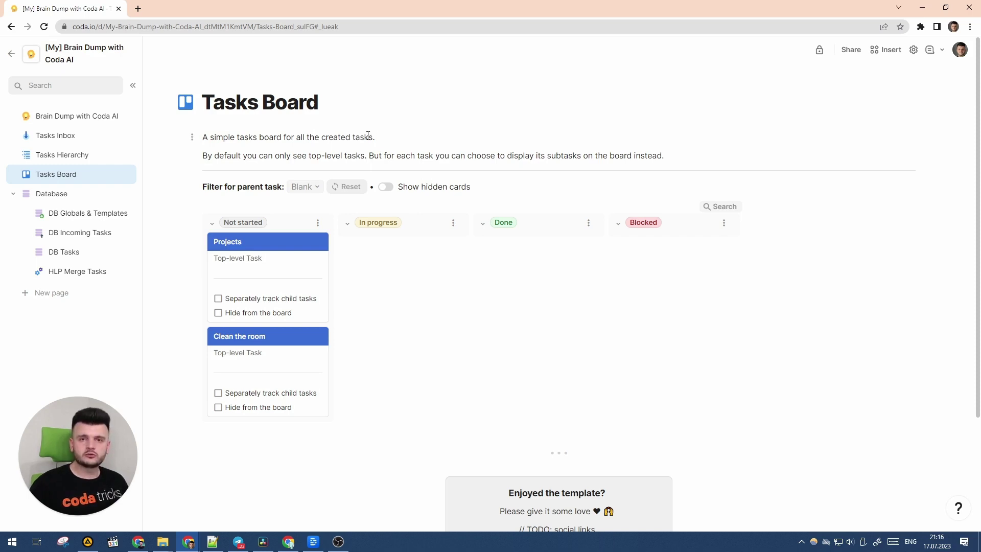
mouse_move(268, 277)
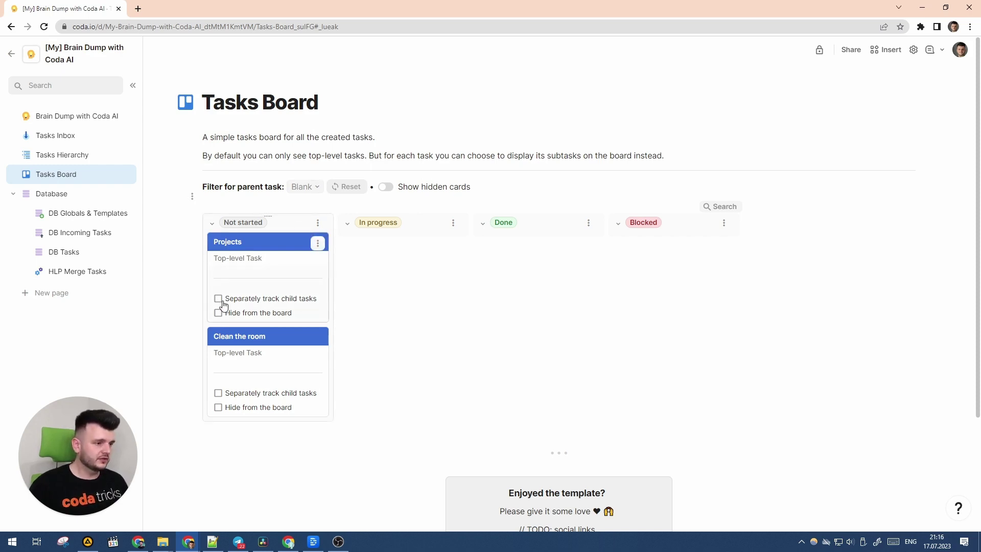
click(219, 299)
scroll(254, 261, down, 1)
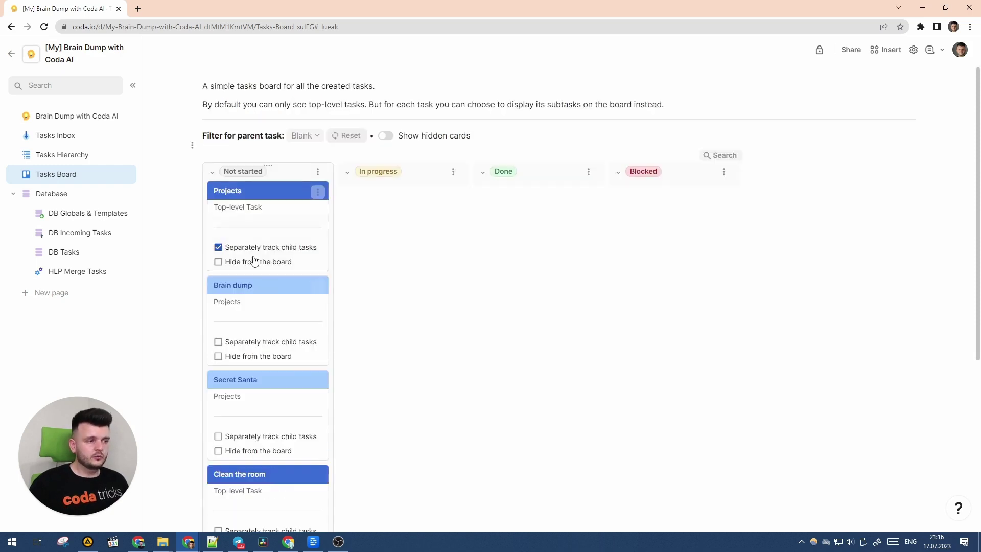
click(229, 262)
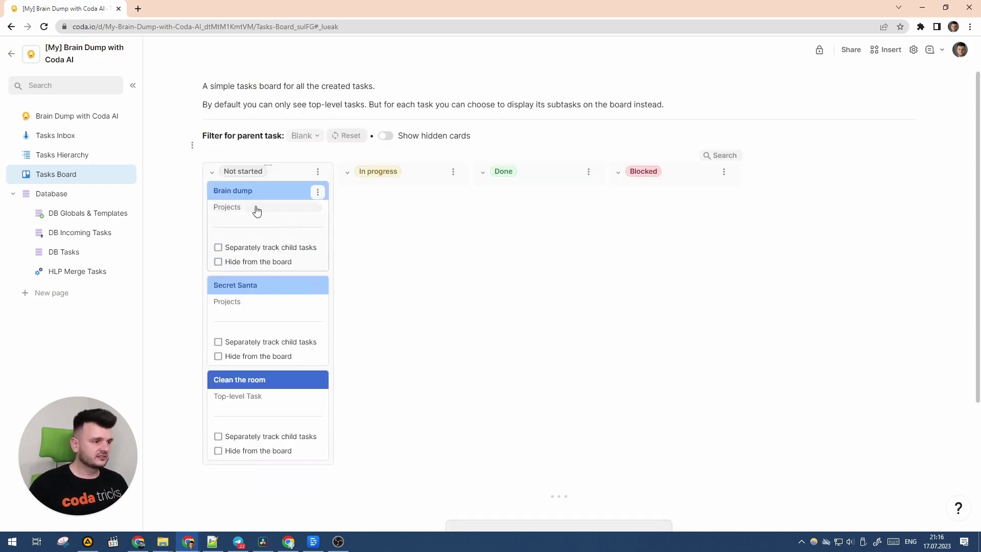
drag(256, 211, 377, 209)
drag(279, 222, 512, 230)
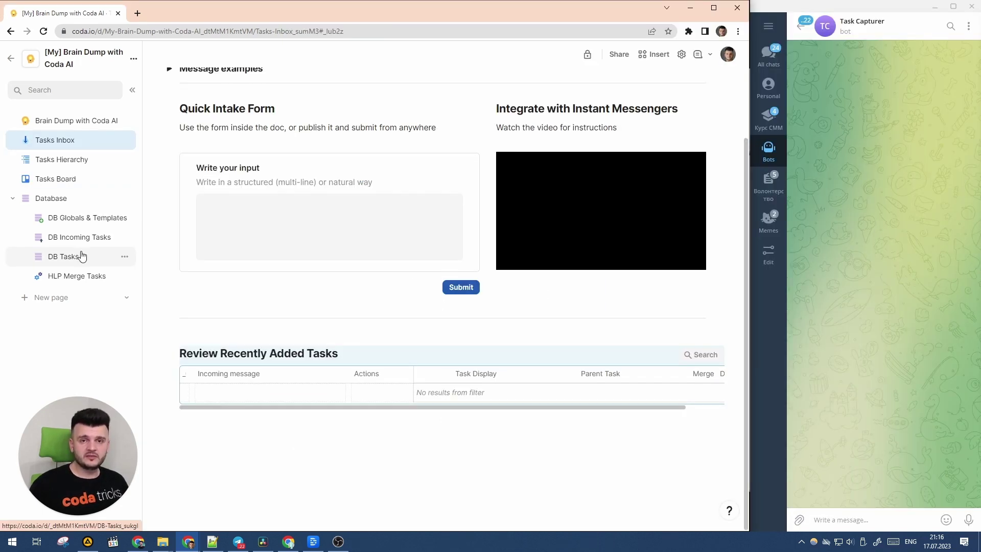
- Review the Telegram automation rule, then send the Submit to Devpost task message to the bot
click(230, 201)
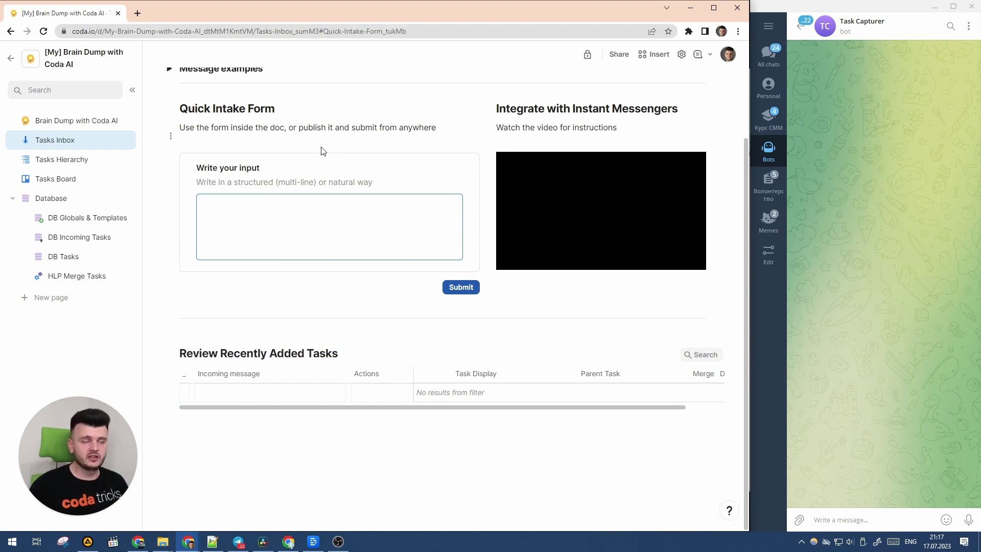
click(685, 55)
click(663, 268)
click(670, 149)
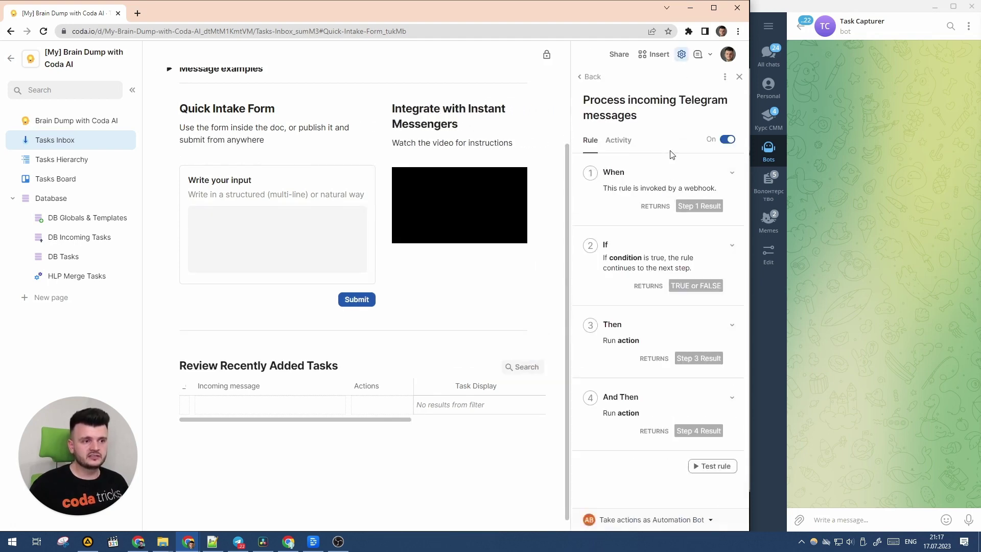
click(738, 77)
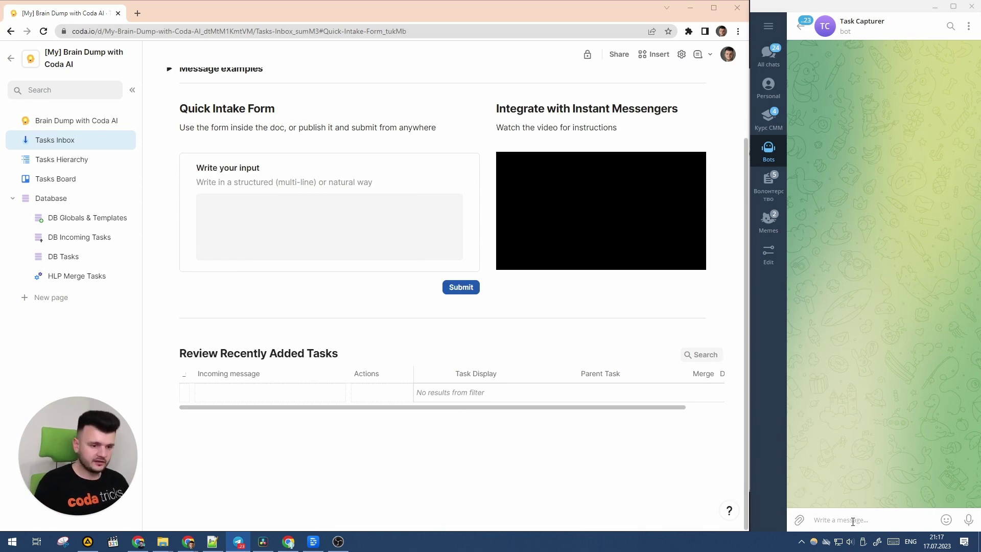
text(Under Secret Santa, add the task Su)
text(bmit to Devpost)
key(Return)
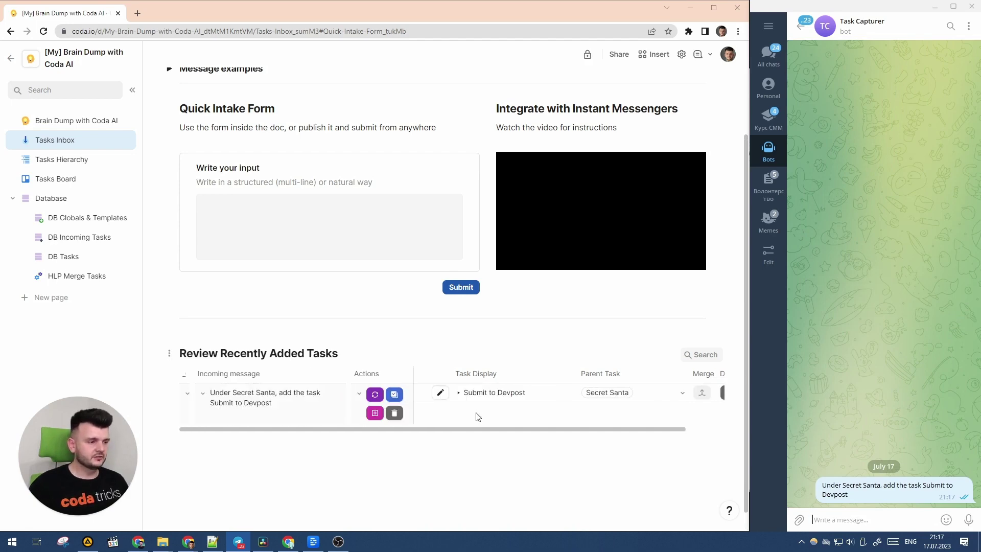
scroll(476, 416, right, 1)
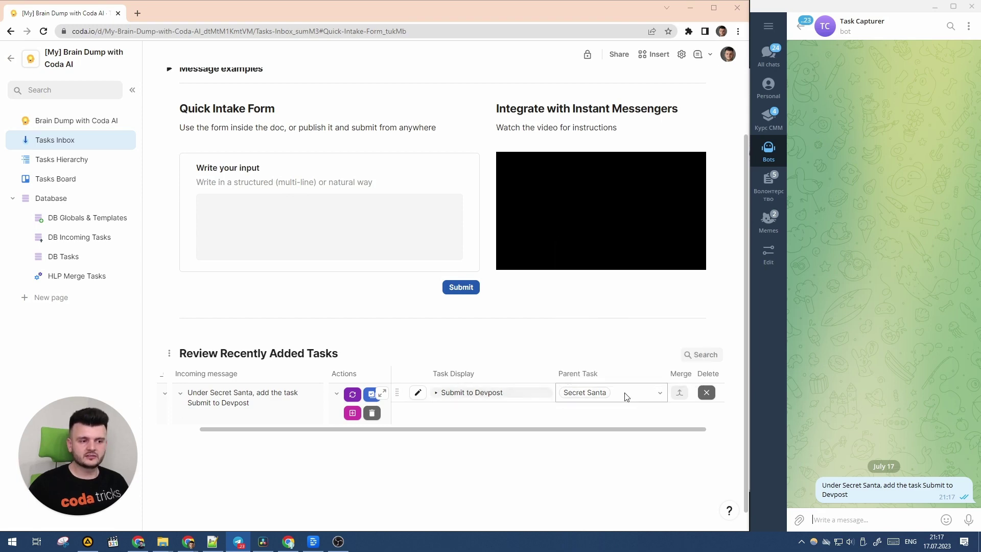
- View Submit to Devpost listed under Secret Santa in Tasks Hierarchy
click(62, 160)
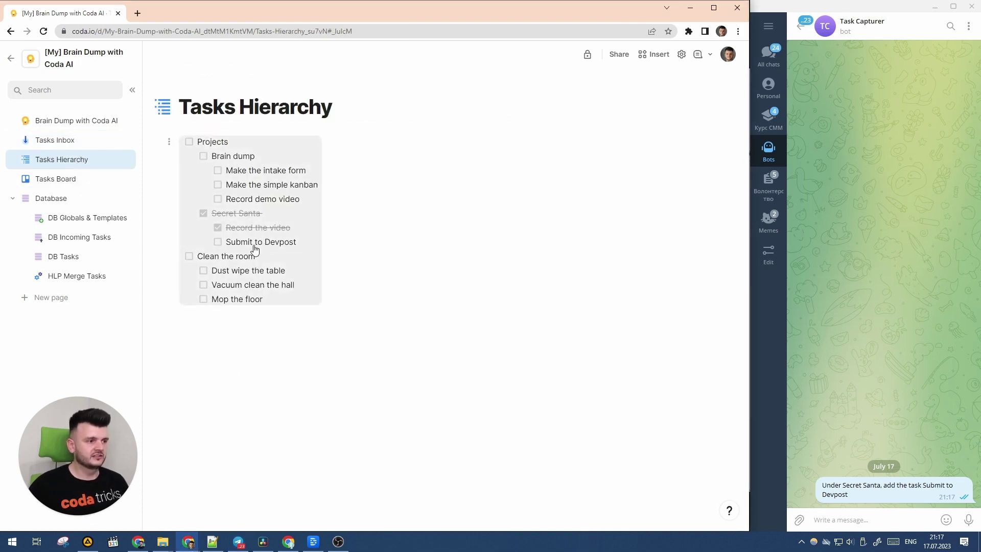